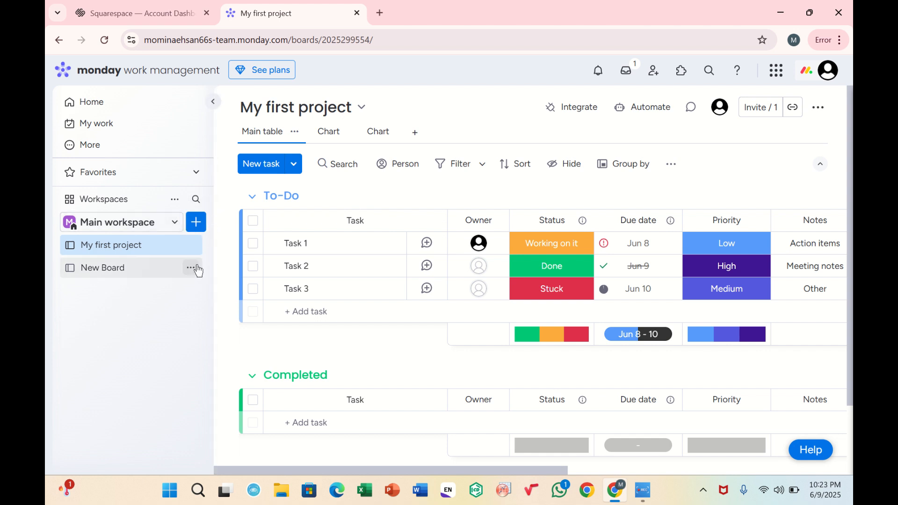
Start a new blank board in the main workspace and name it abc
click(196, 223)
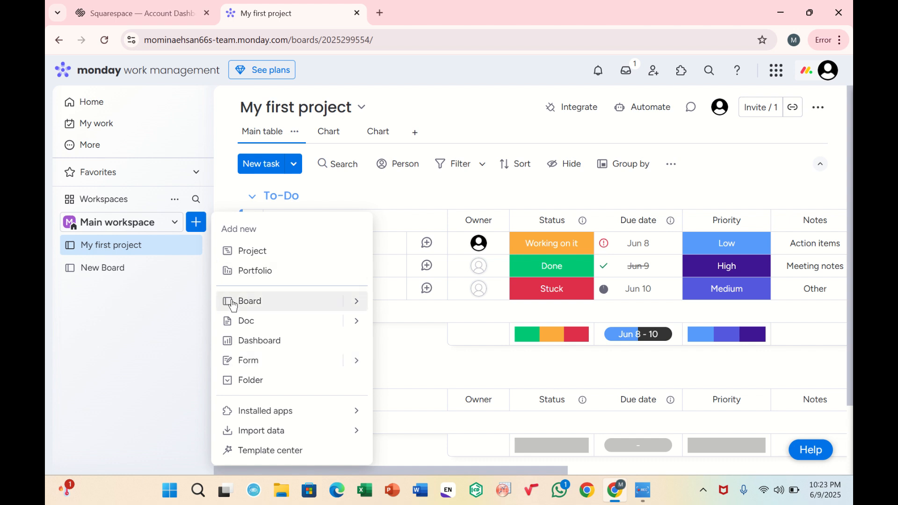
click(352, 304)
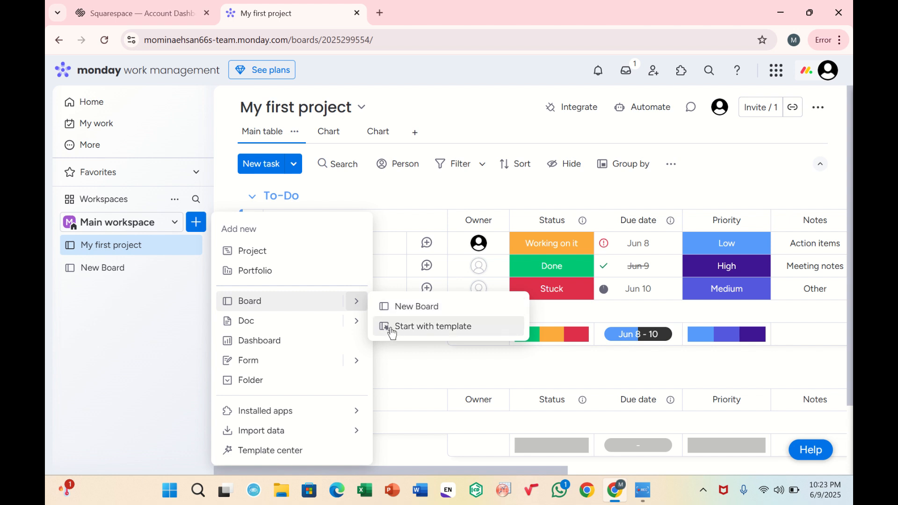
click(397, 310)
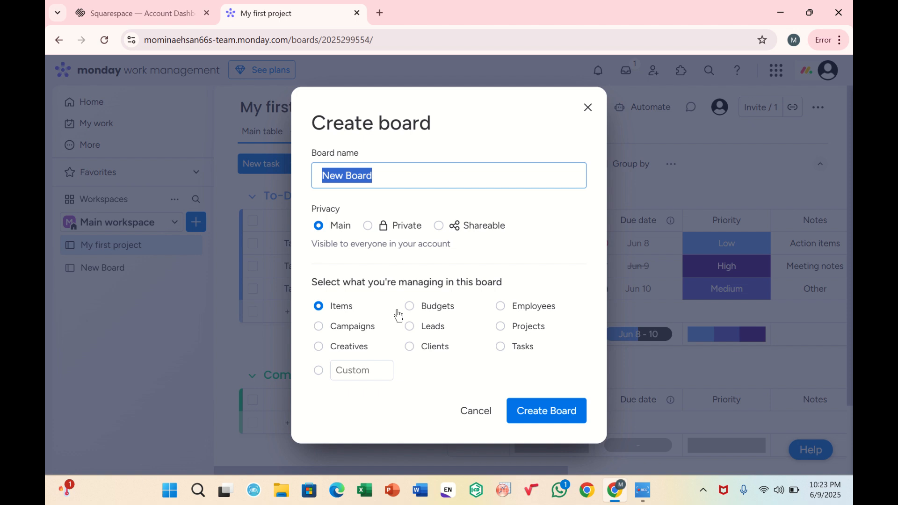
key(BackSpace)
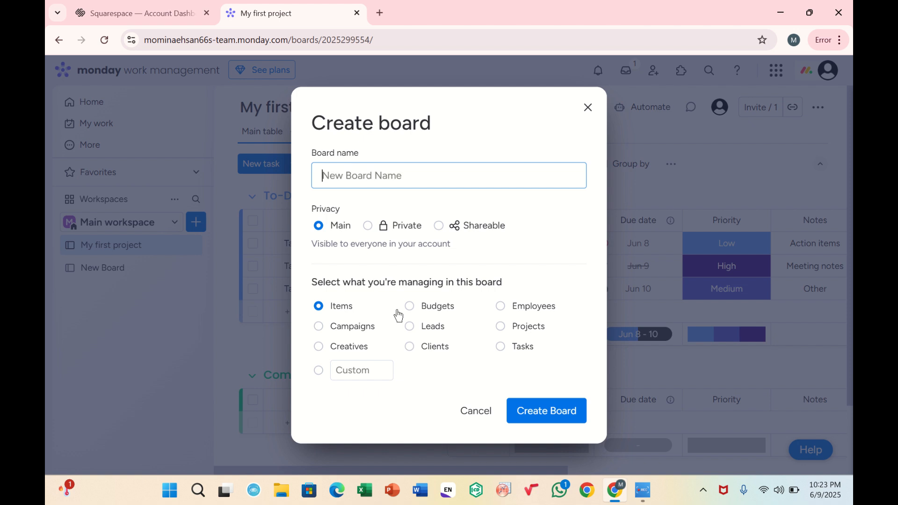
text(abc)
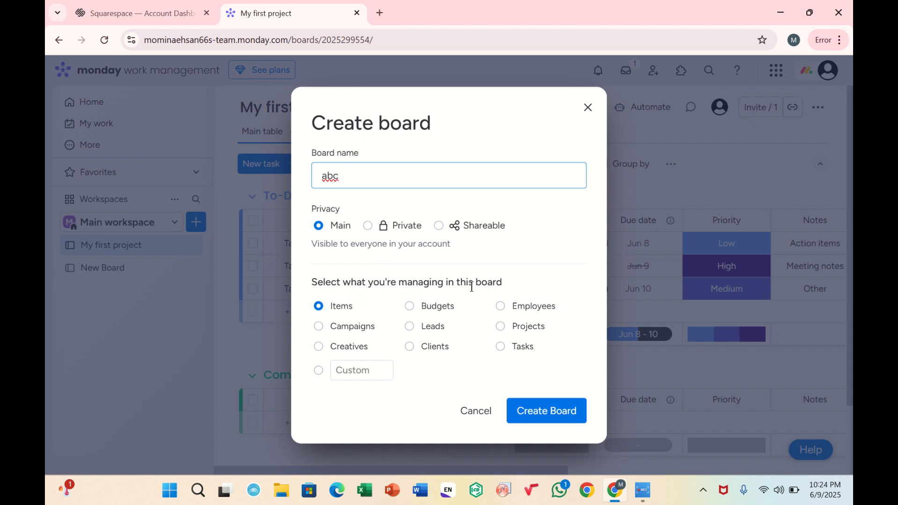
Try the Private and Shareable privacy options for the new board and return it to Main
click(368, 226)
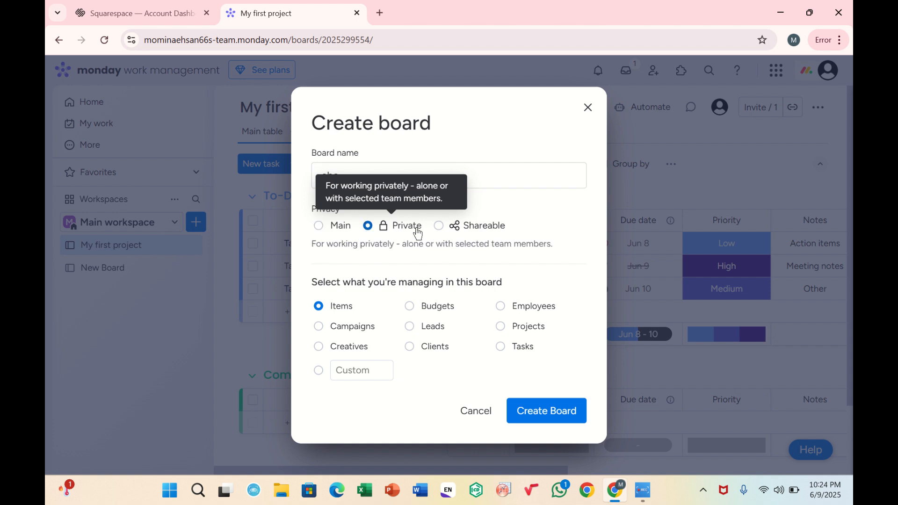
click(439, 226)
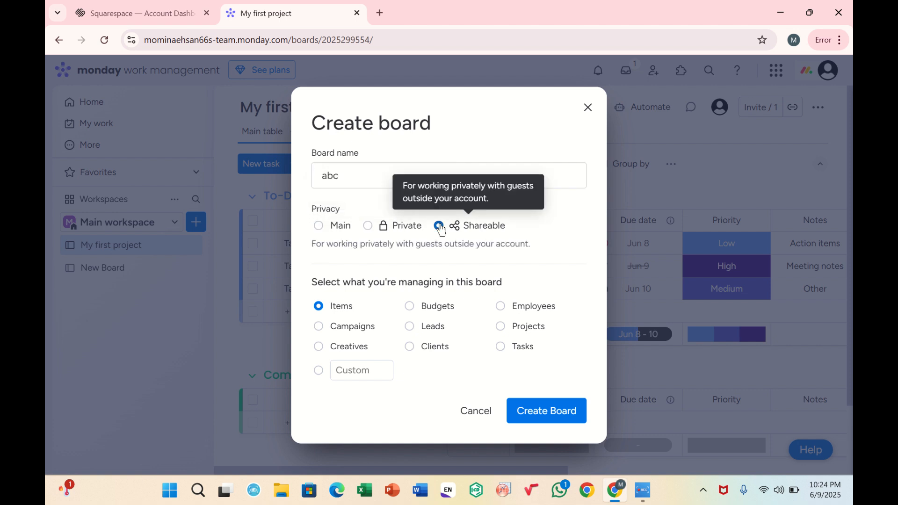
click(335, 233)
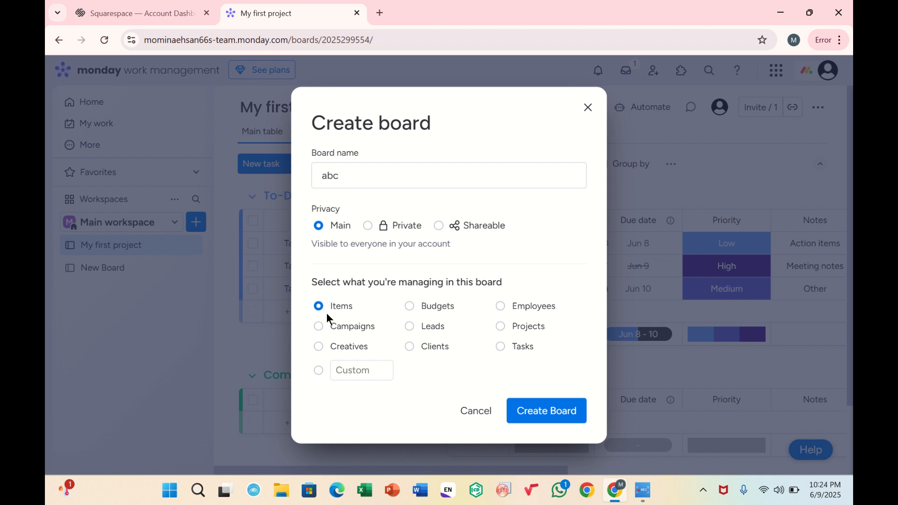
Set the board to manage Items and create it
click(319, 328)
click(354, 369)
click(320, 304)
click(520, 419)
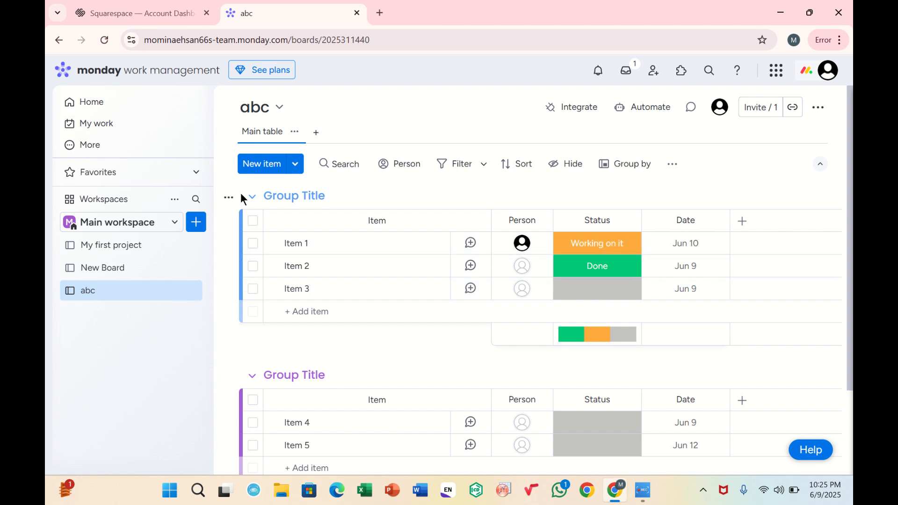
Rename the first group on the board as abc
click(308, 194)
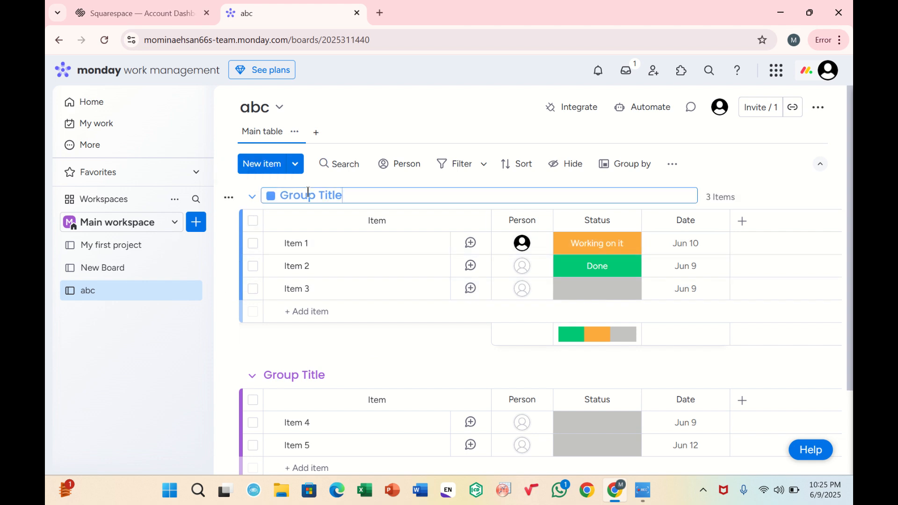
key(BackSpace)
key(BackSpace)
key(BackSpace)
key(BackSpace)
key(BackSpace)
key(BackSpace)
key(BackSpace)
key(BackSpace)
key(BackSpace)
key(BackSpace)
key(BackSpace)
text(abc)
key(Return)
click(346, 240)
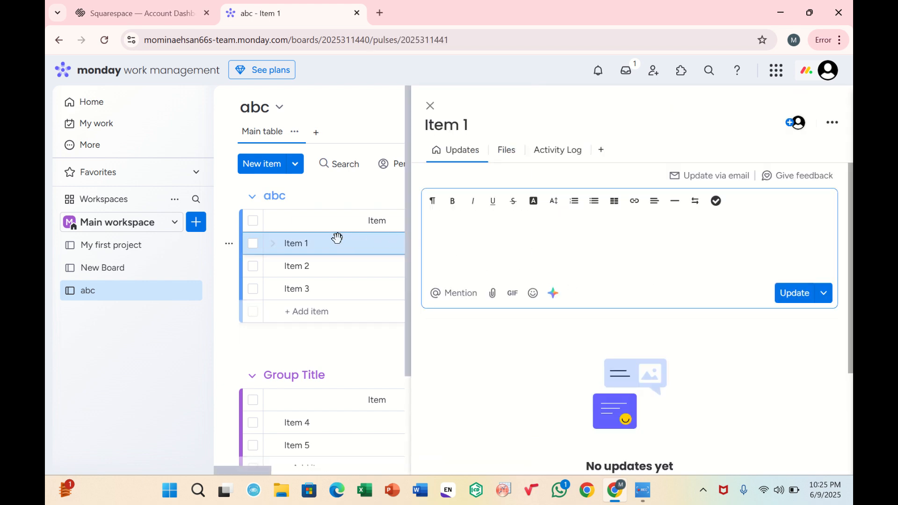
click(253, 244)
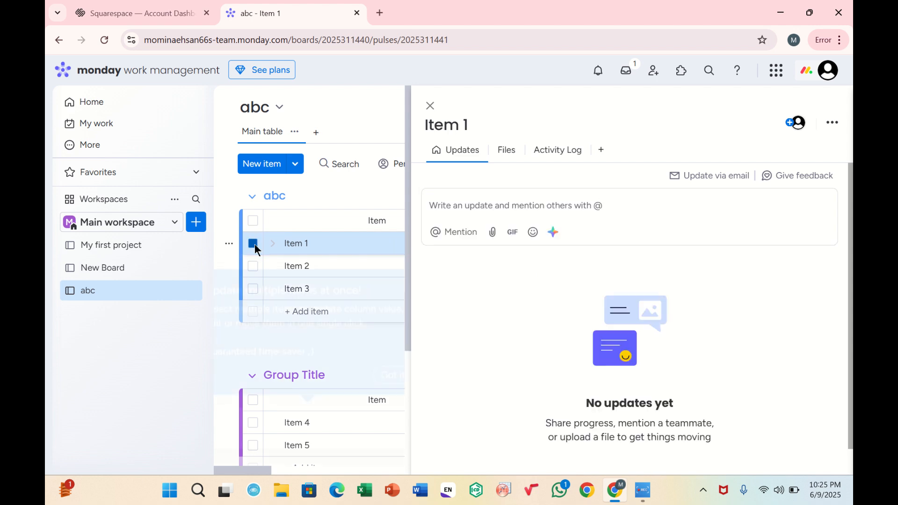
click(254, 248)
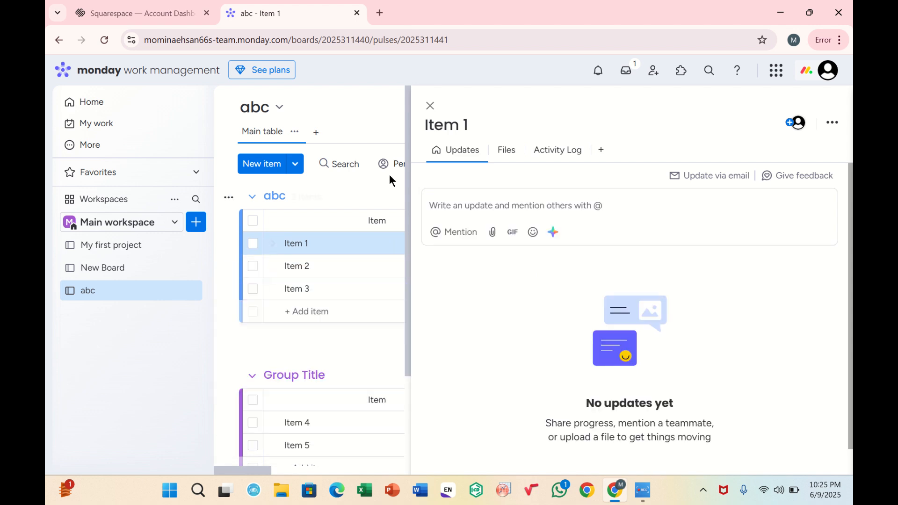
click(430, 106)
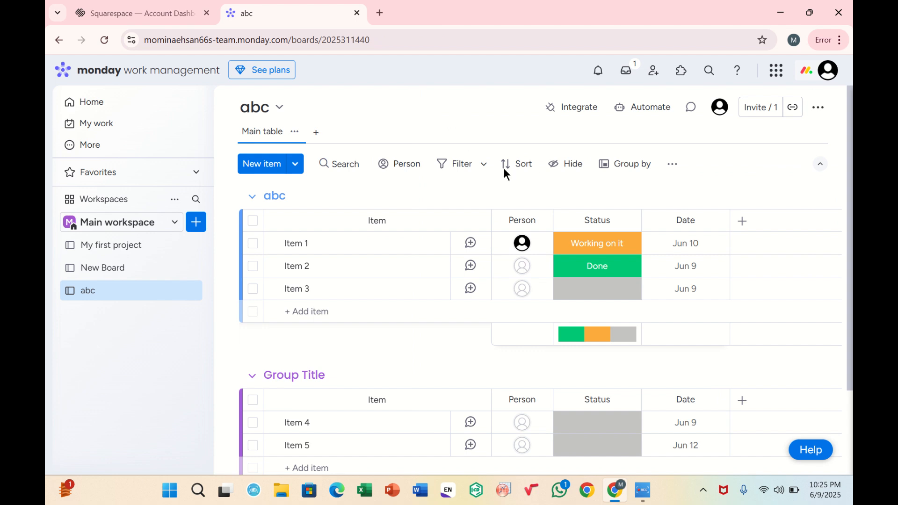
Rename Item 1 in the abc group as abc1
click(298, 246)
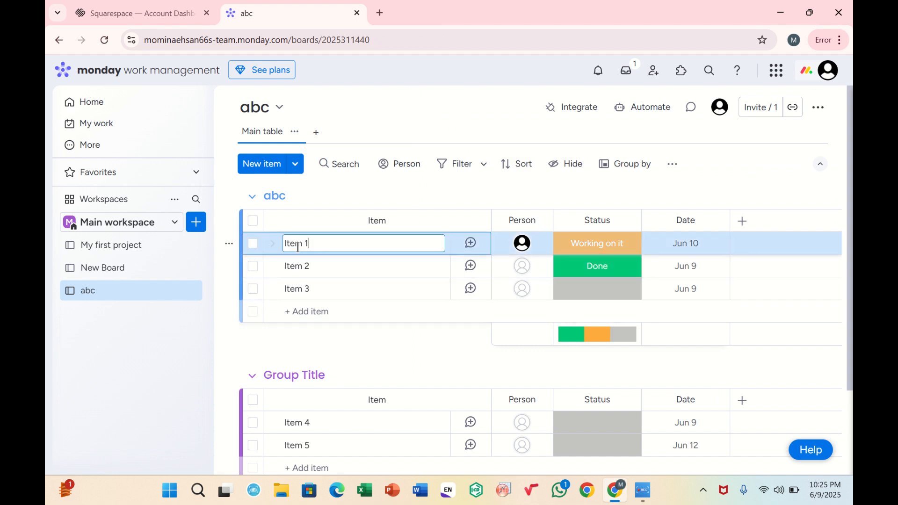
key(BackSpace)
key(BackSpace)
key(BackSpace)
key(BackSpace)
key(BackSpace)
key(BackSpace)
text(abc1)
click(345, 267)
click(346, 267)
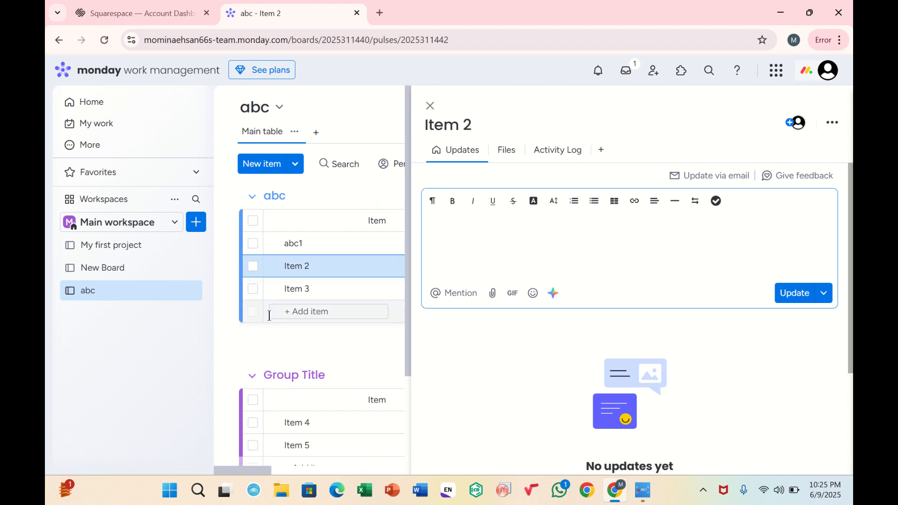
click(273, 335)
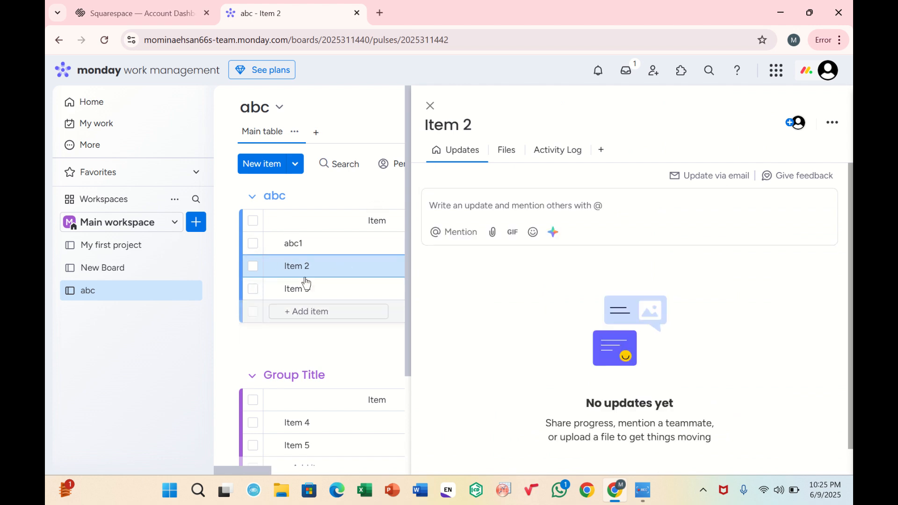
click(431, 106)
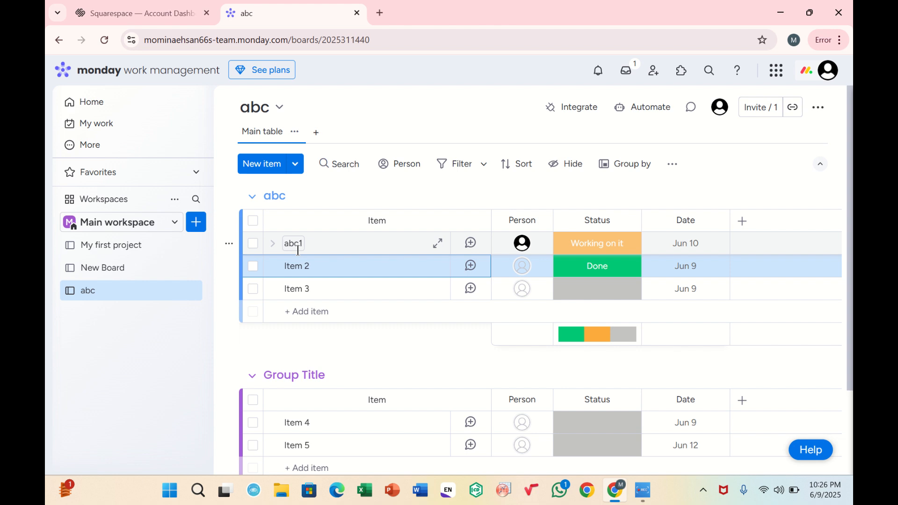
Add a new item named abc34 to the abc group
click(309, 312)
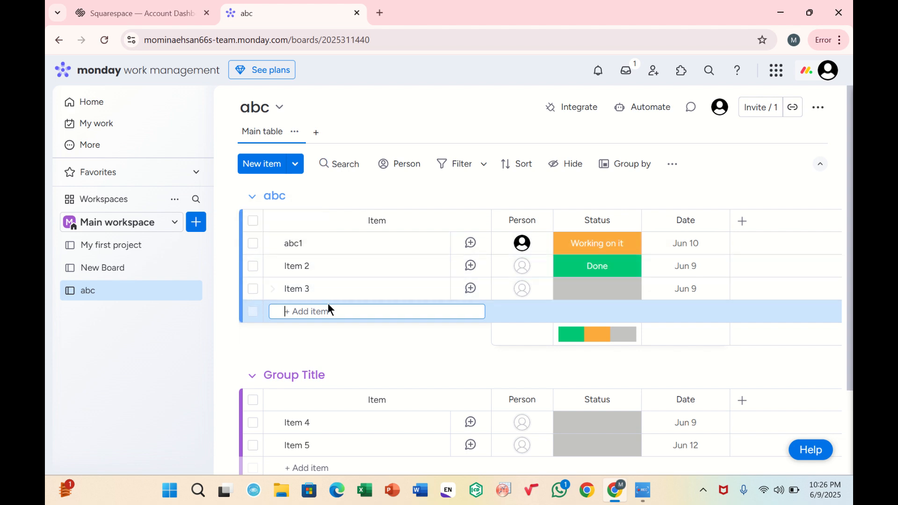
text(abc34)
key(Return)
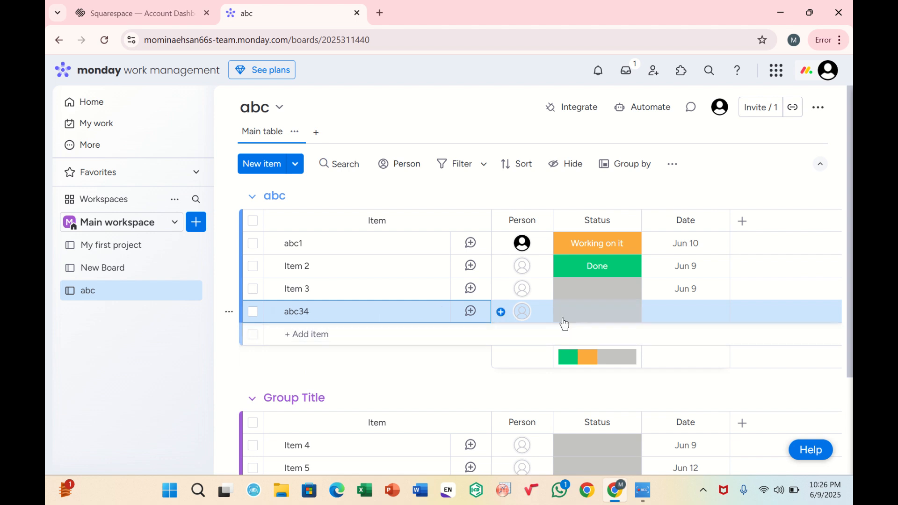
Set the status of item abc34 to Done and its date to June 11, 2025
click(606, 309)
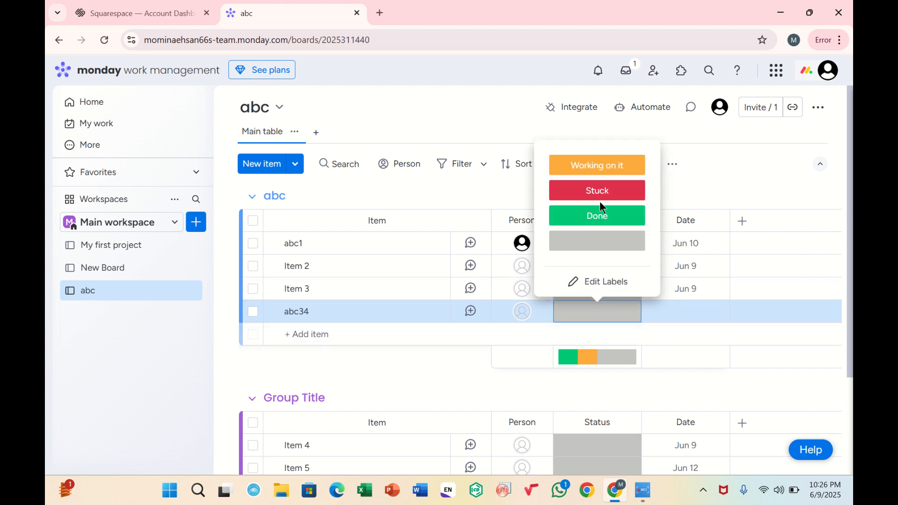
click(597, 216)
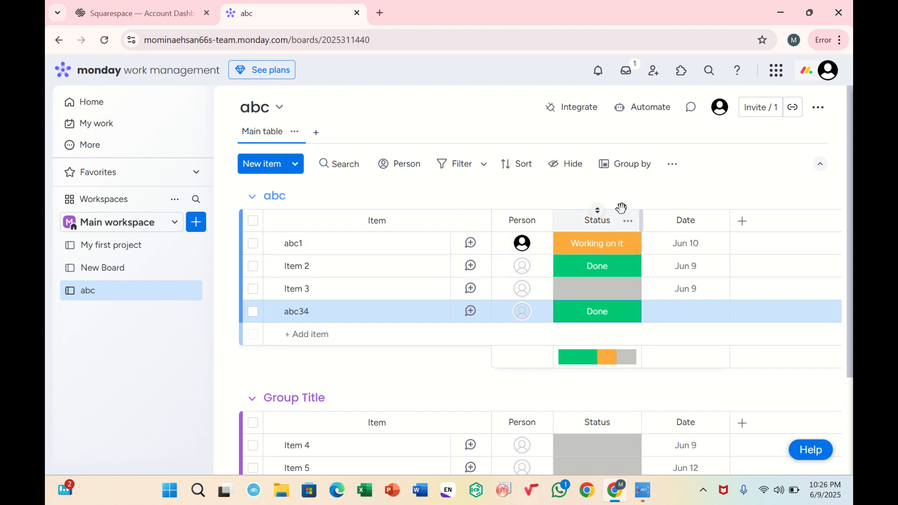
click(689, 312)
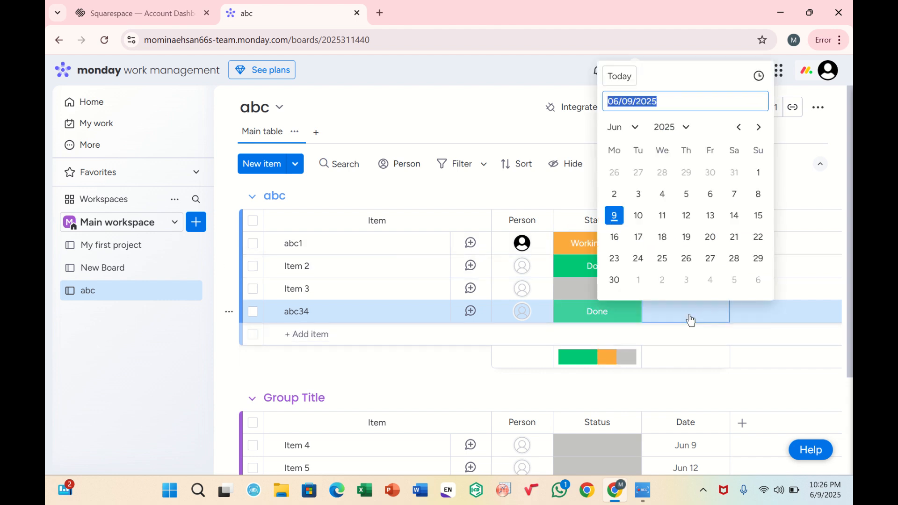
click(666, 220)
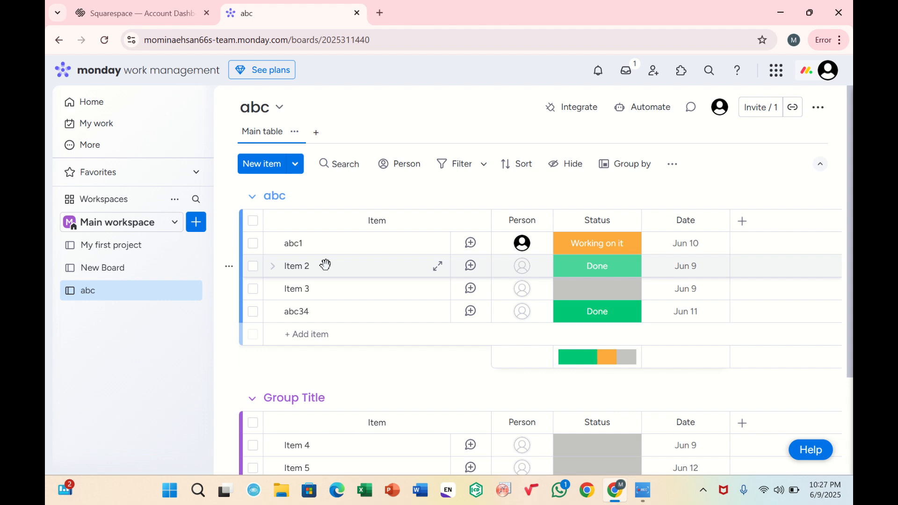
Examine the board's sorting columns, the ascending and descending choices, and the additional view options
click(515, 171)
click(593, 239)
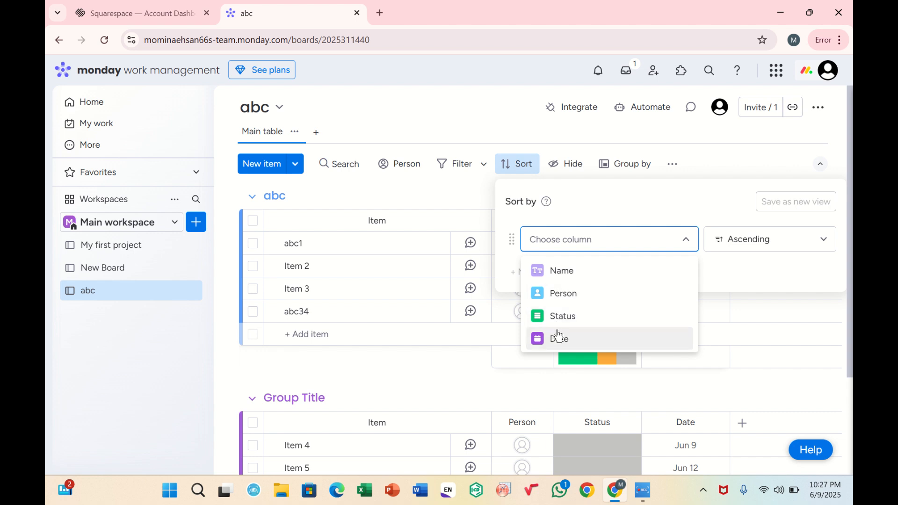
click(784, 237)
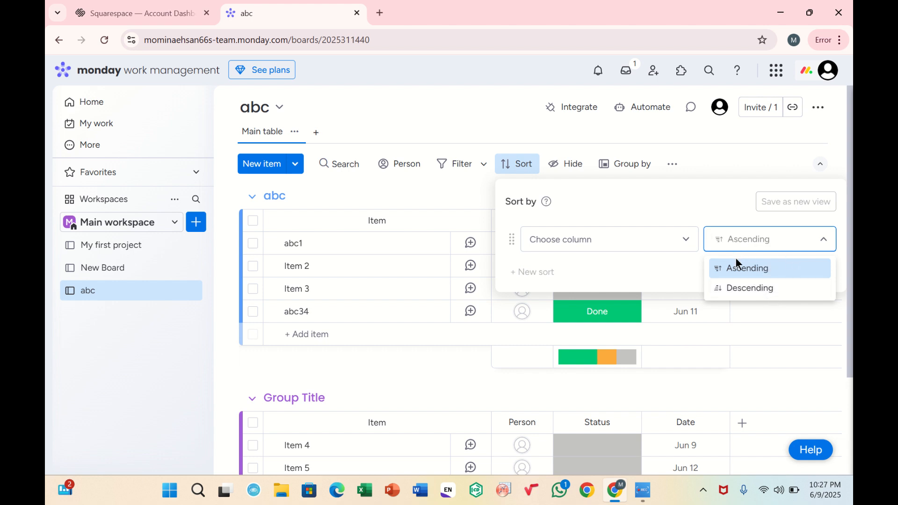
click(619, 206)
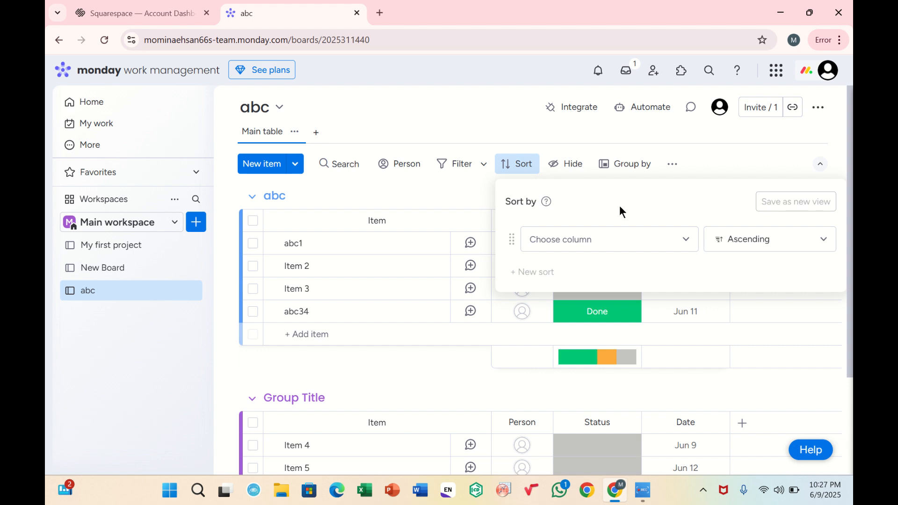
click(673, 164)
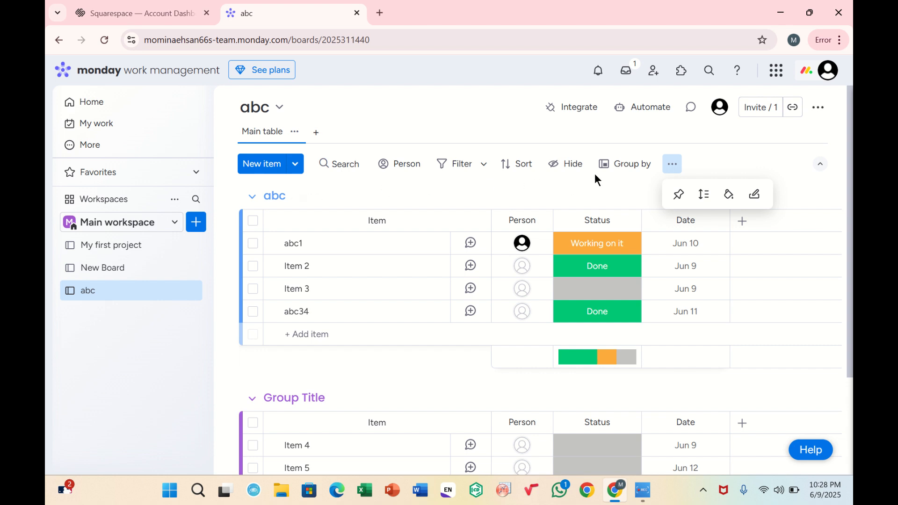
Group the board's items by Status in order of labels
click(608, 169)
click(609, 172)
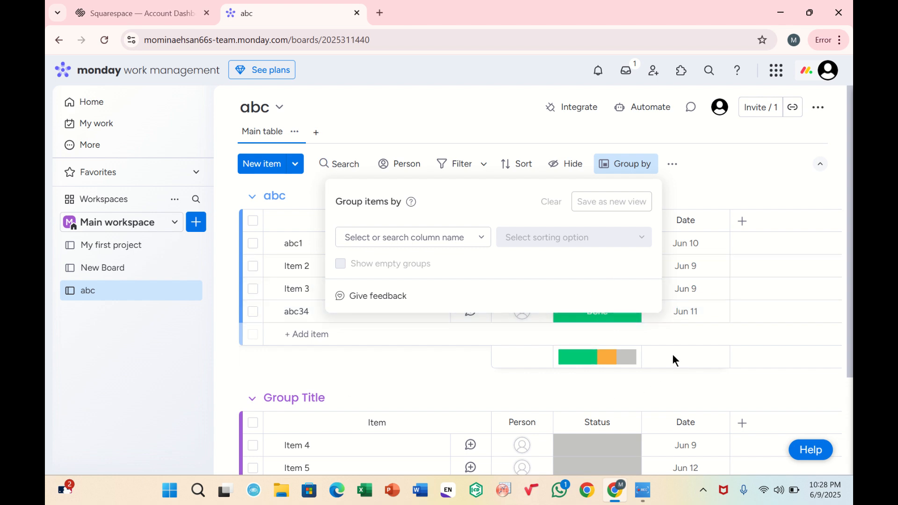
click(346, 242)
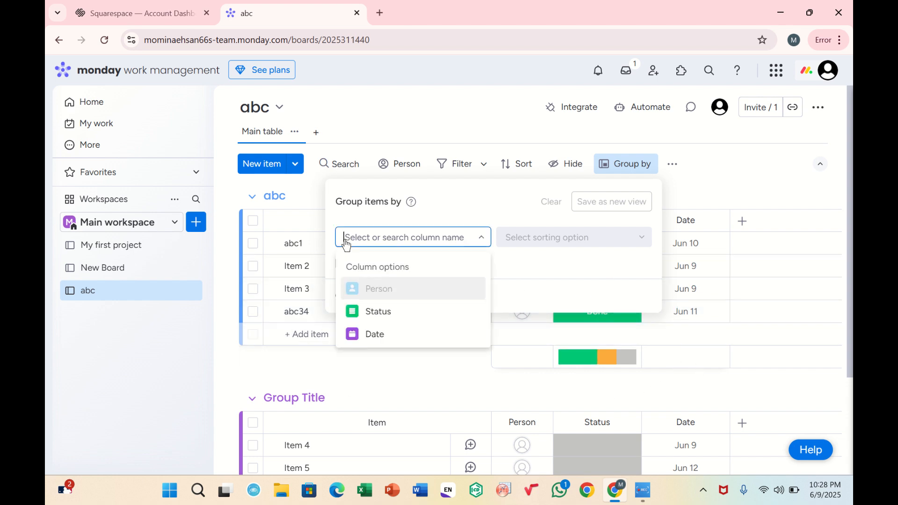
click(361, 311)
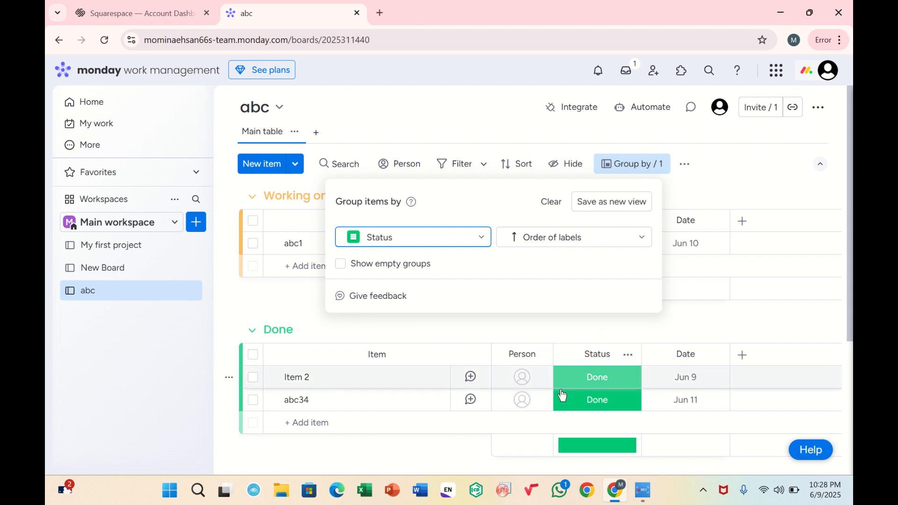
click(542, 243)
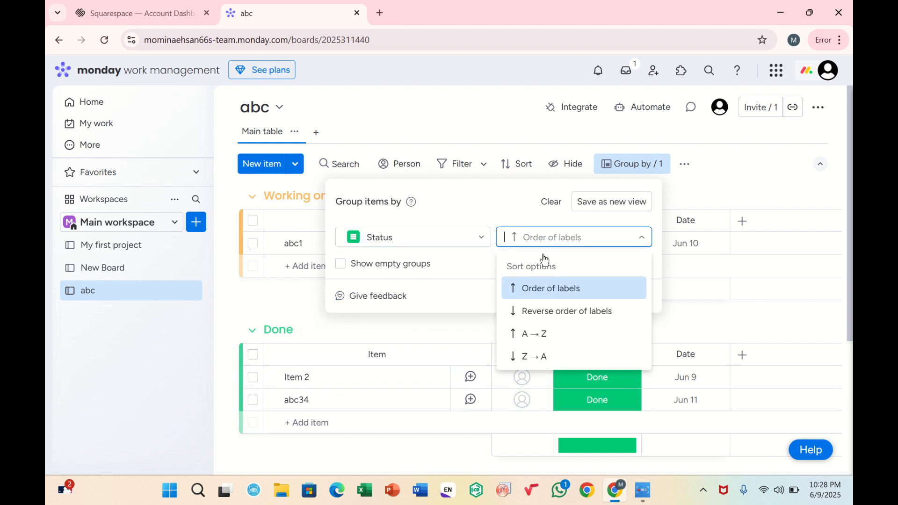
click(535, 309)
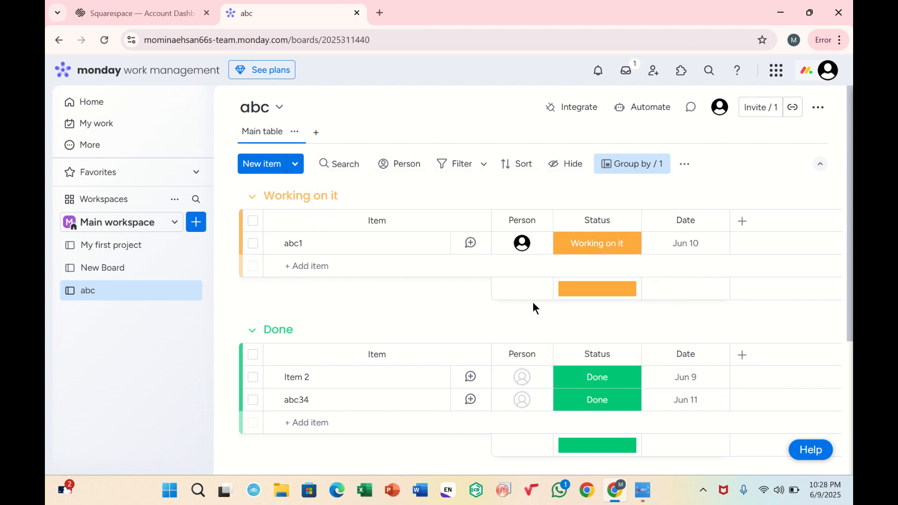
scroll(532, 302, down, 3)
scroll(532, 302, up, 3)
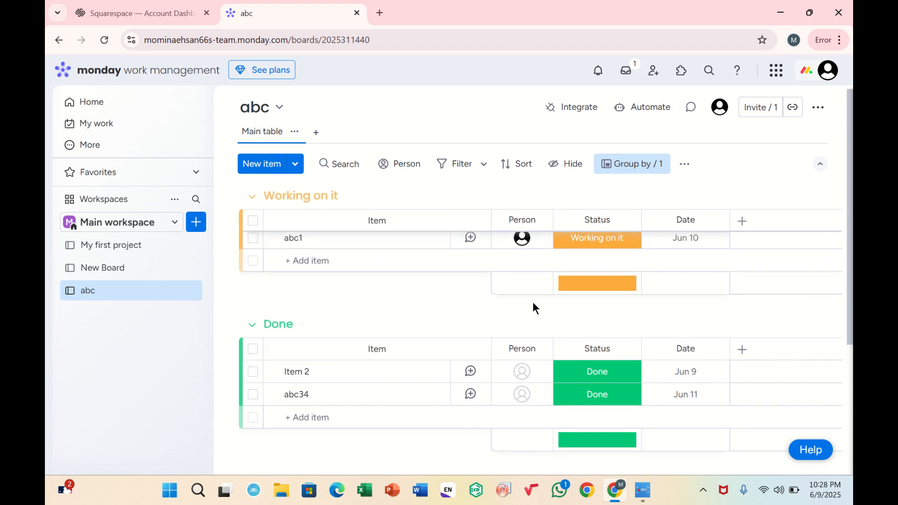
scroll(532, 302, up, 1)
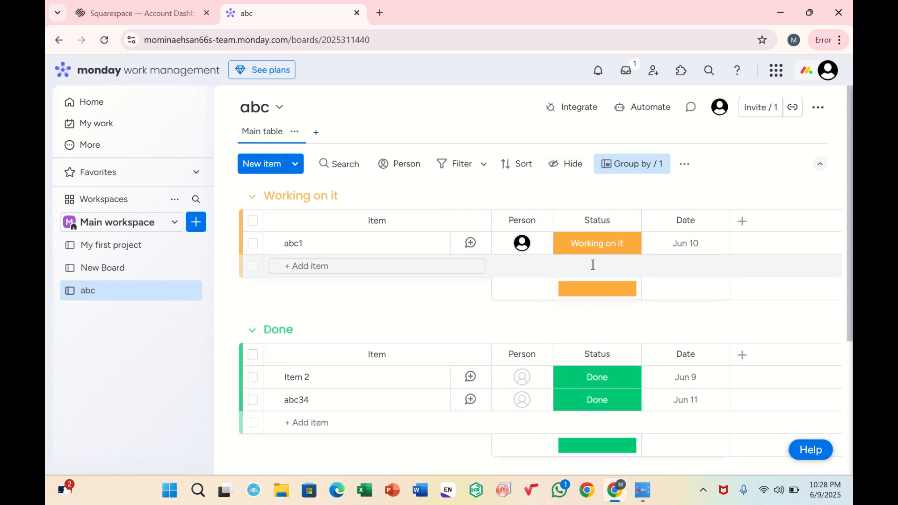
scroll(564, 319, down, 3)
scroll(565, 318, up, 3)
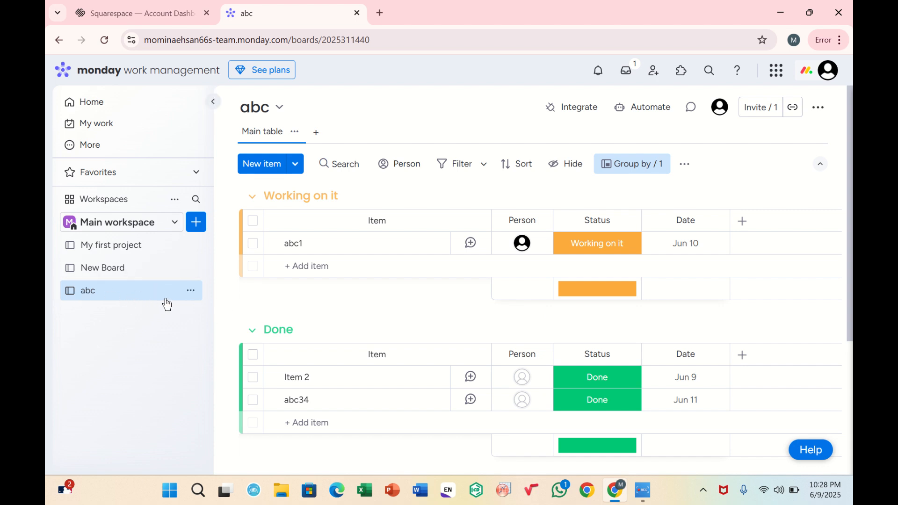
Delete the abc board from the main workspace
click(191, 292)
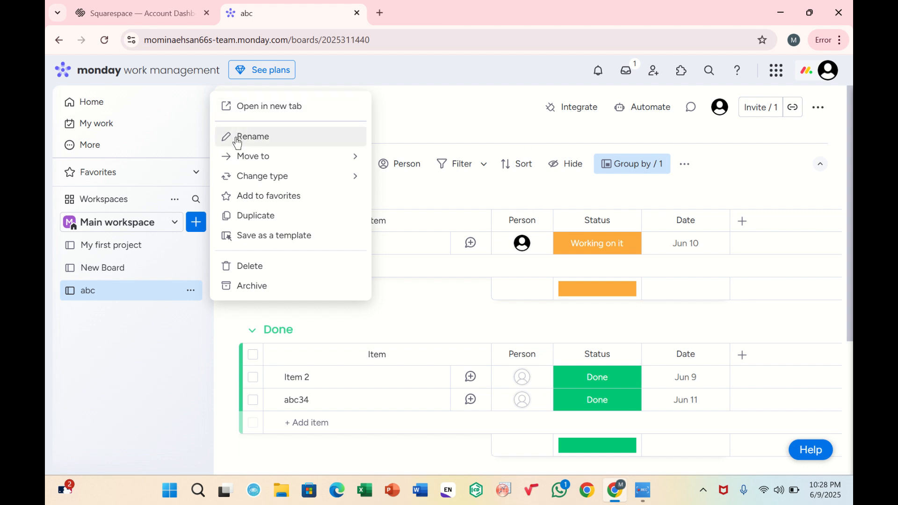
mouse_move(232, 157)
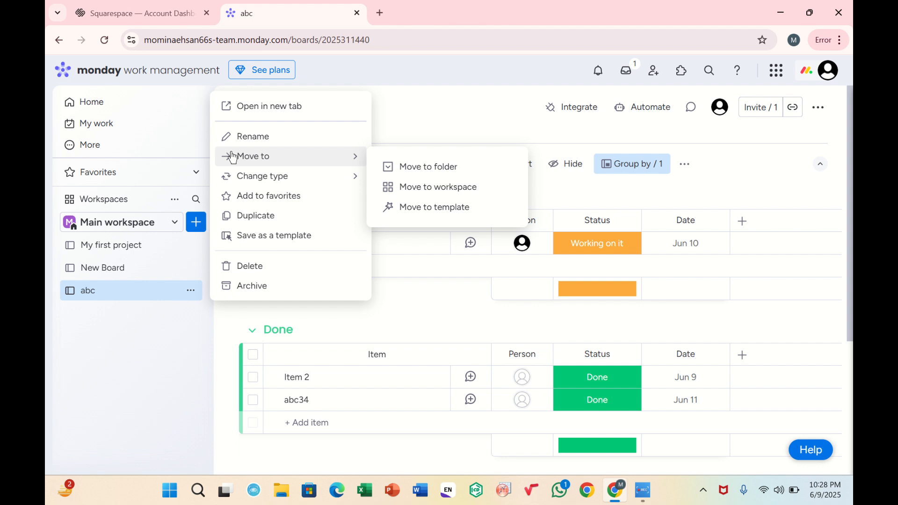
mouse_move(234, 183)
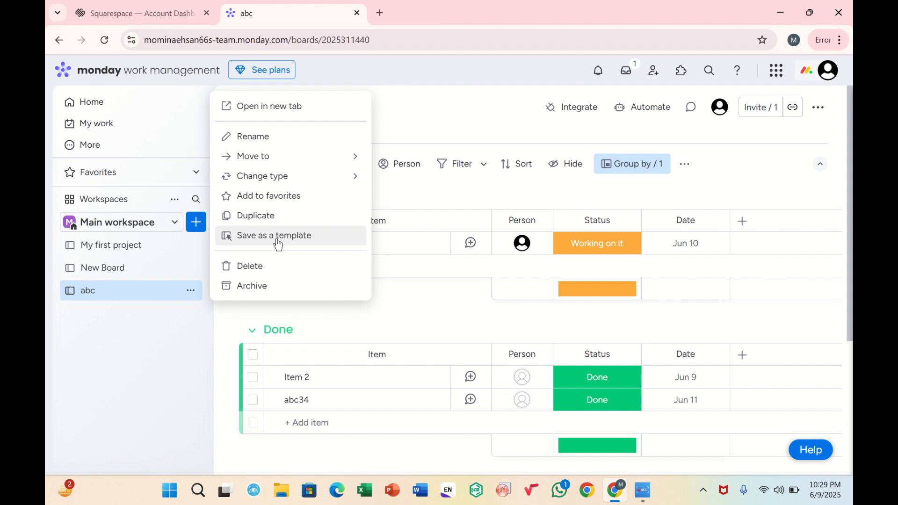
click(267, 266)
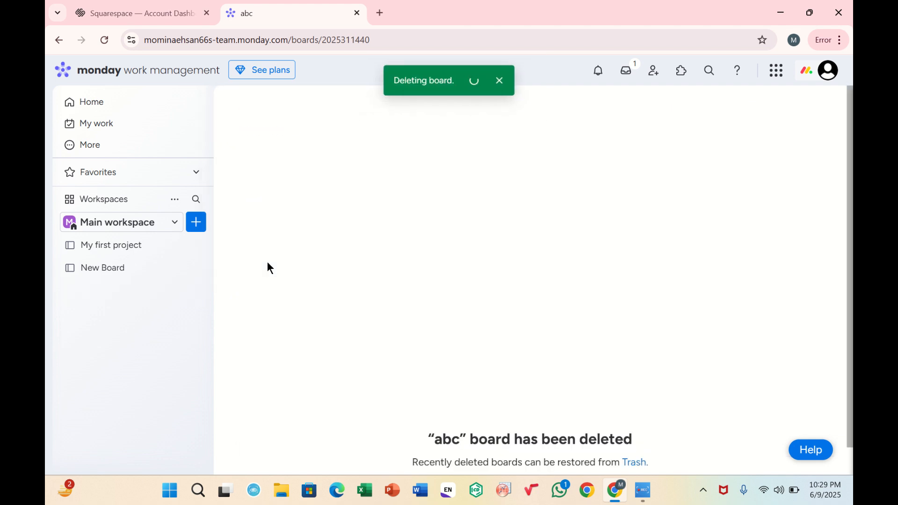